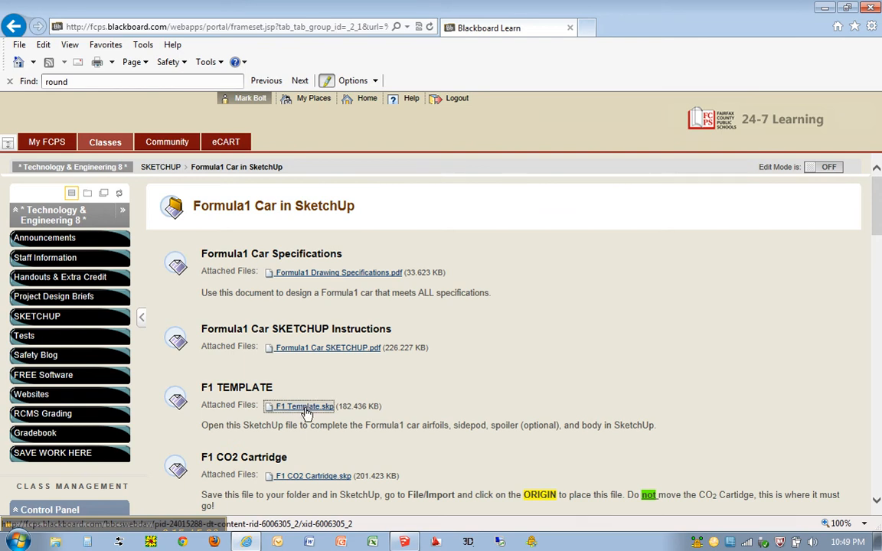
Start saving the linked F1 Template.skp file and browse to the personal F1 folder under 1st PD on the TechEd8-171 drive.
right_click(306, 412)
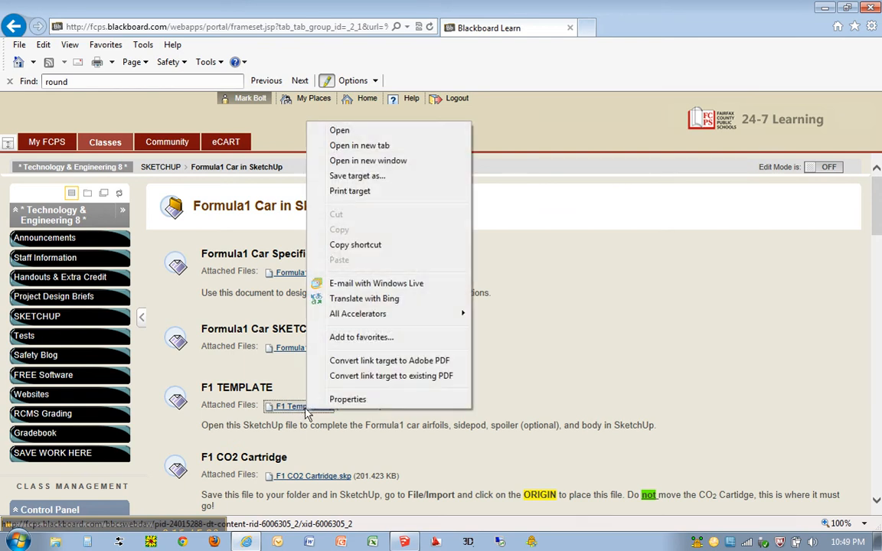
left_click(366, 177)
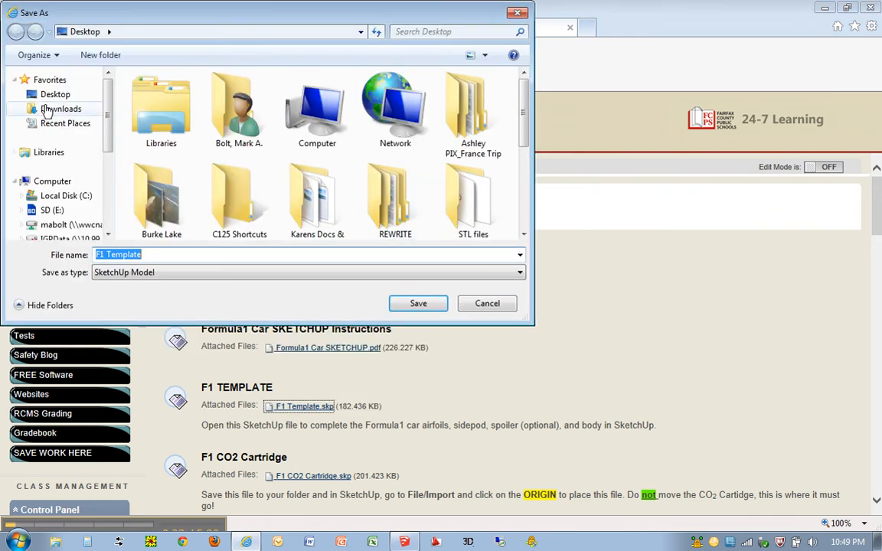
left_click(109, 180)
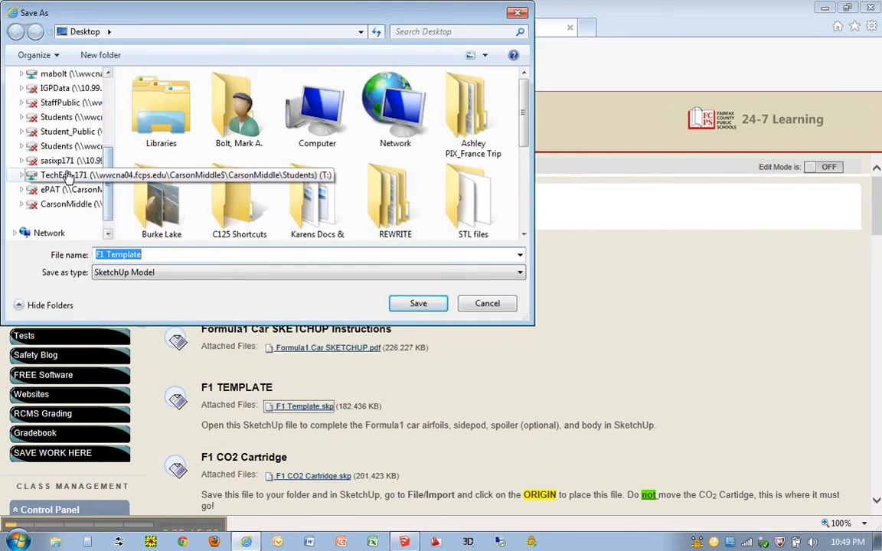
left_click(92, 174)
double_click(150, 98)
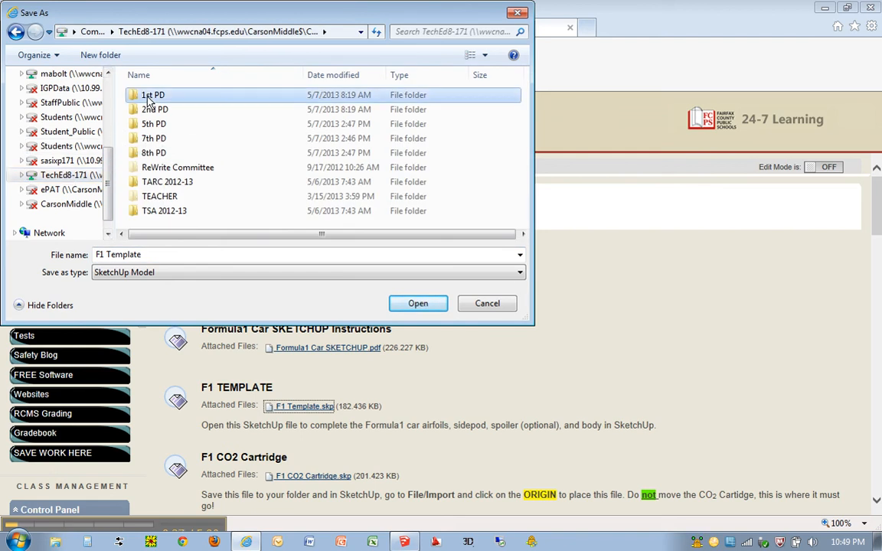
left_click(156, 139)
double_click(155, 139)
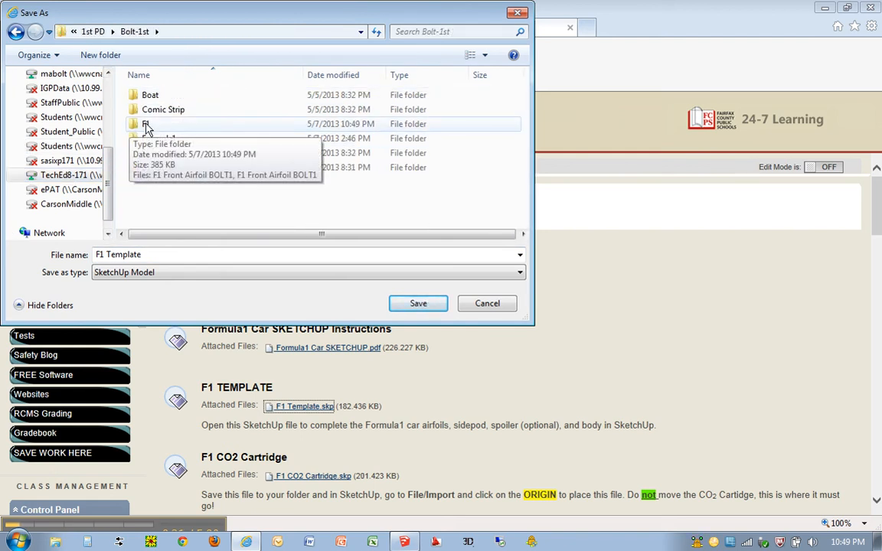
double_click(147, 126)
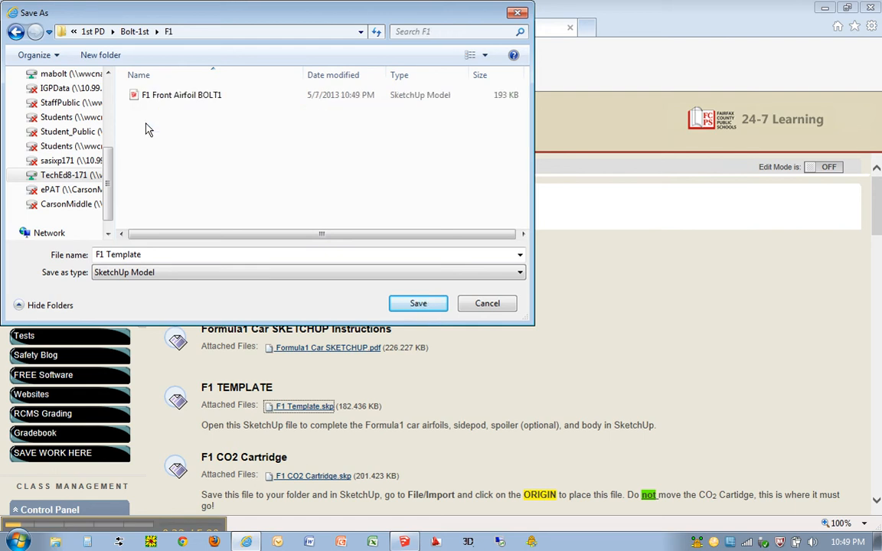
Rename the template as F1 Sidepod followed by the owner's last name and 1, and save it in the F1 folder.
double_click(127, 255)
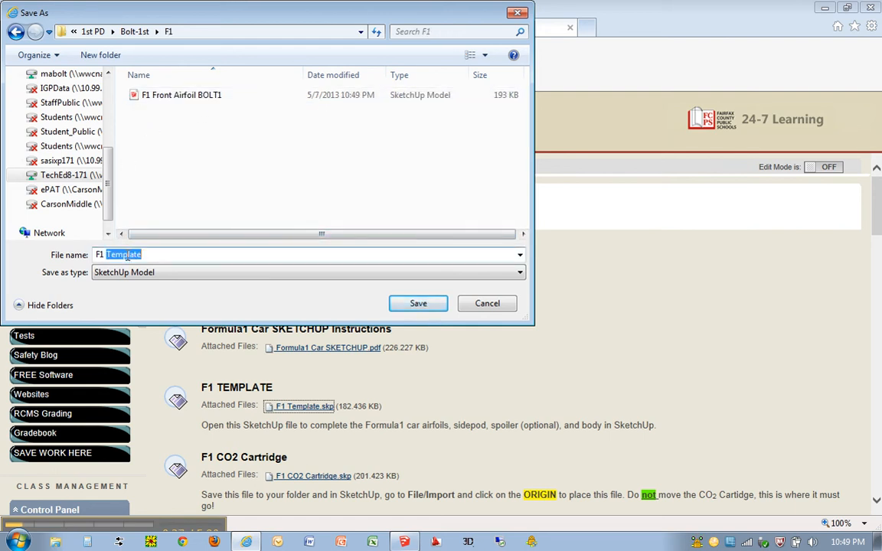
type("Sidepod BOLT1")
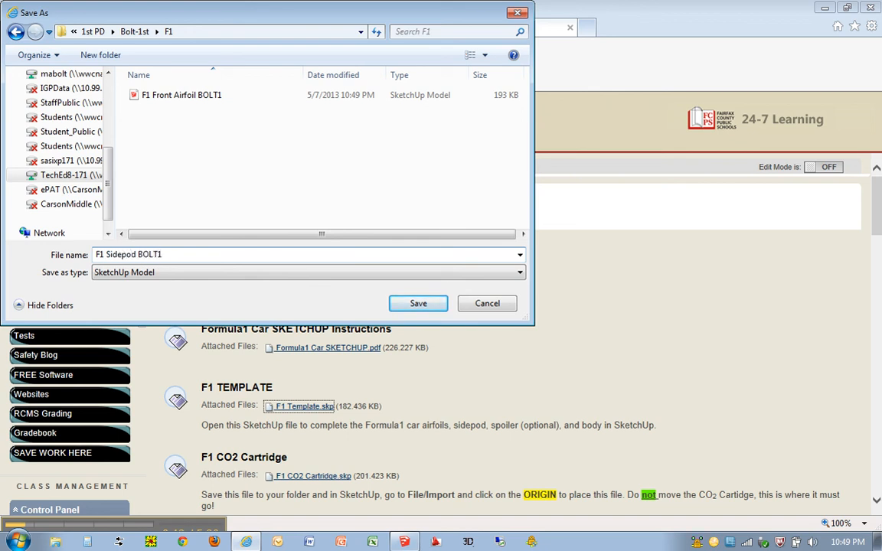
left_click(410, 306)
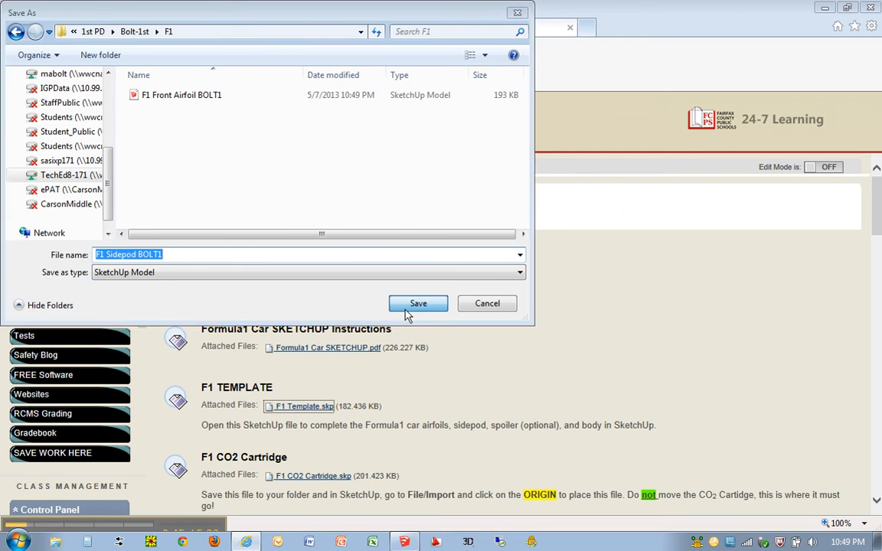
Switch to SketchUp and open the saved F1 Sidepod model from the F1 folder.
left_click(404, 543)
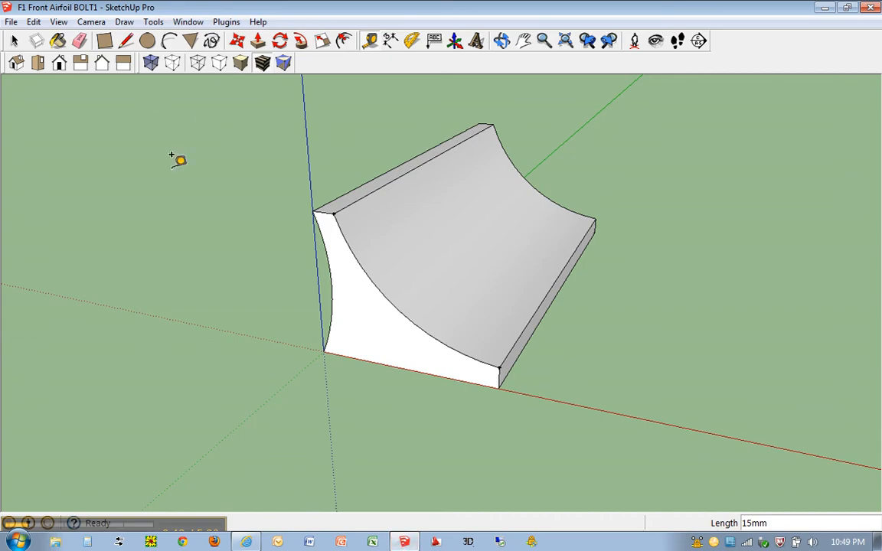
left_click(11, 23)
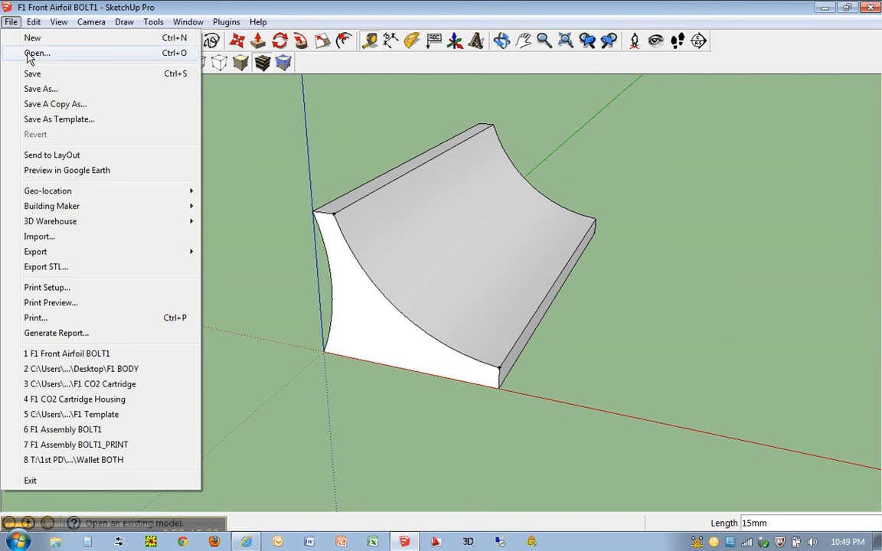
left_click(35, 54)
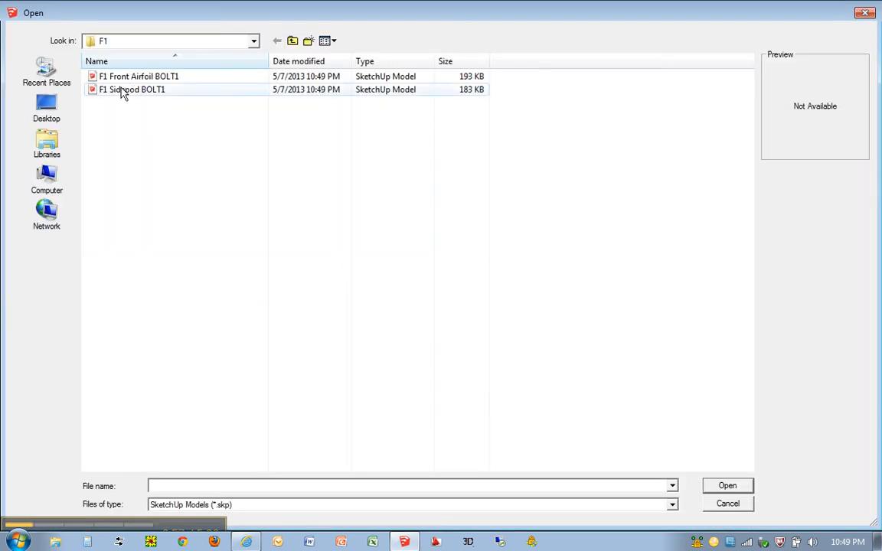
left_click(140, 92)
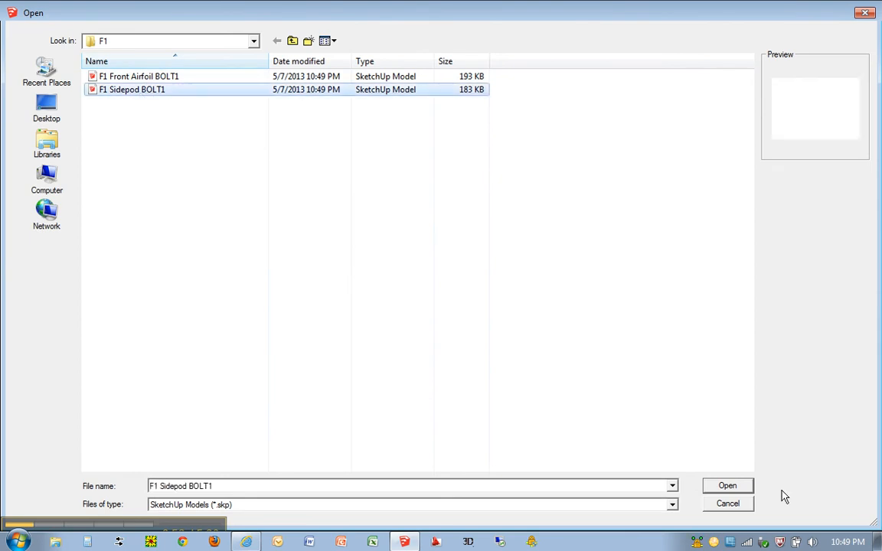
left_click(727, 487)
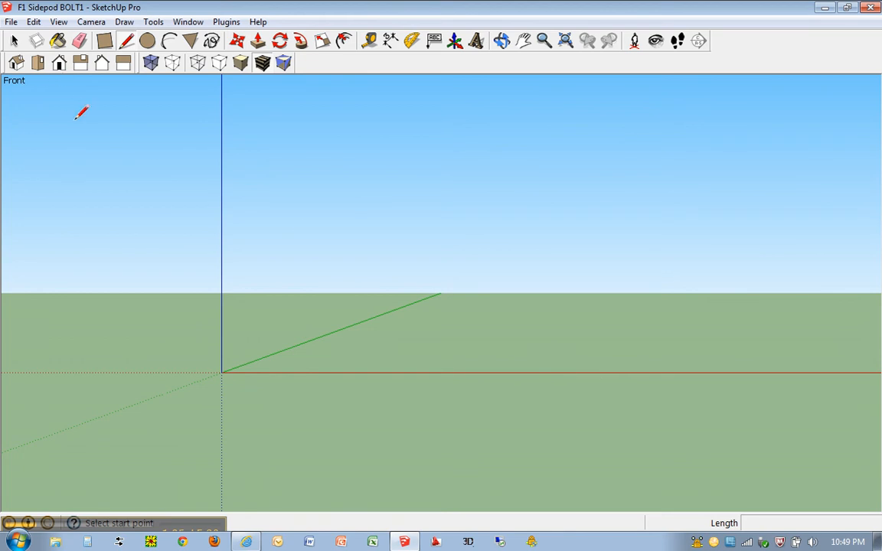
Draw a 70 by 25 mm rectangle in the front plane, starting at the origin.
key("r")
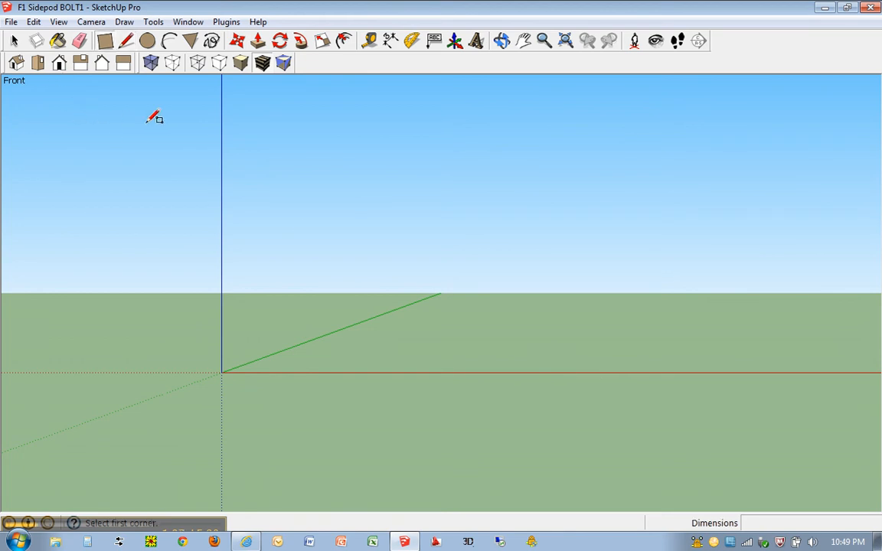
left_click(222, 372)
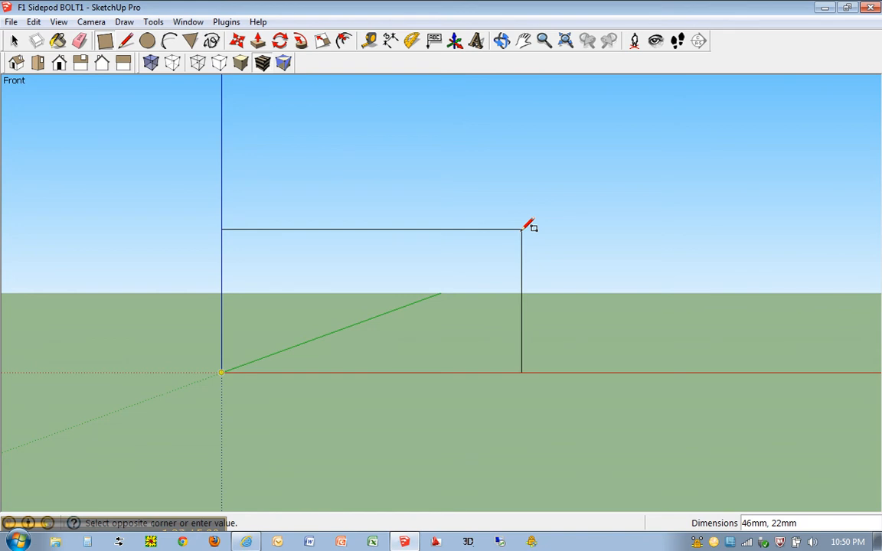
type("70,25")
key("Return")
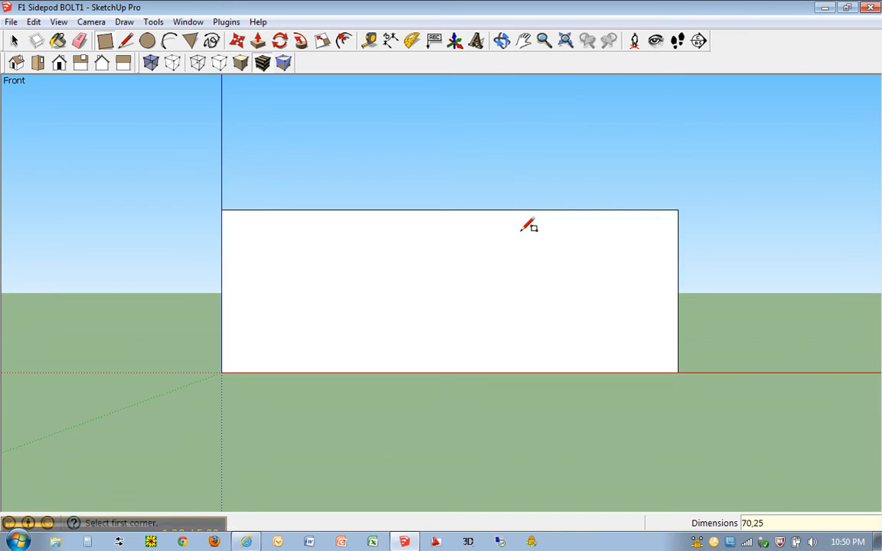
Draw an inward arc between the two corners of the rectangle's left edge with a 2 mm bulge.
scroll(629, 218, "up", 2)
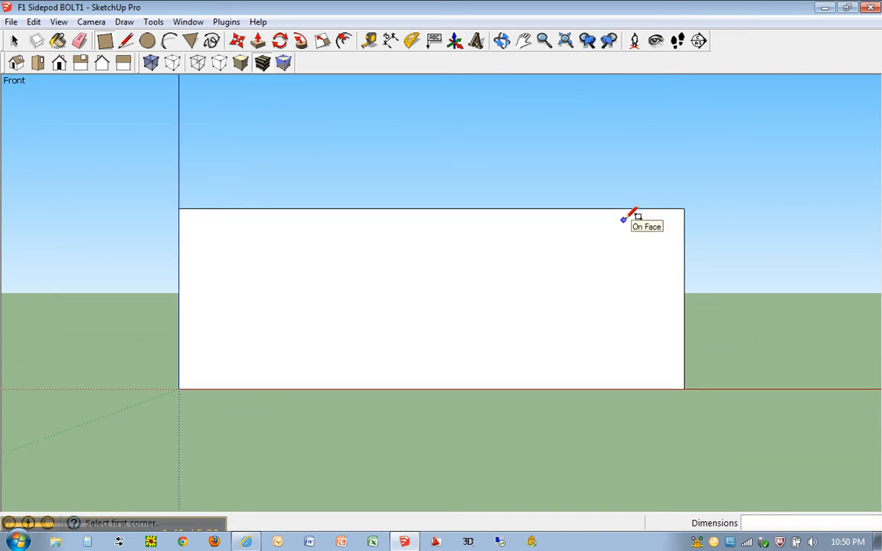
scroll(445, 409, "up", 1)
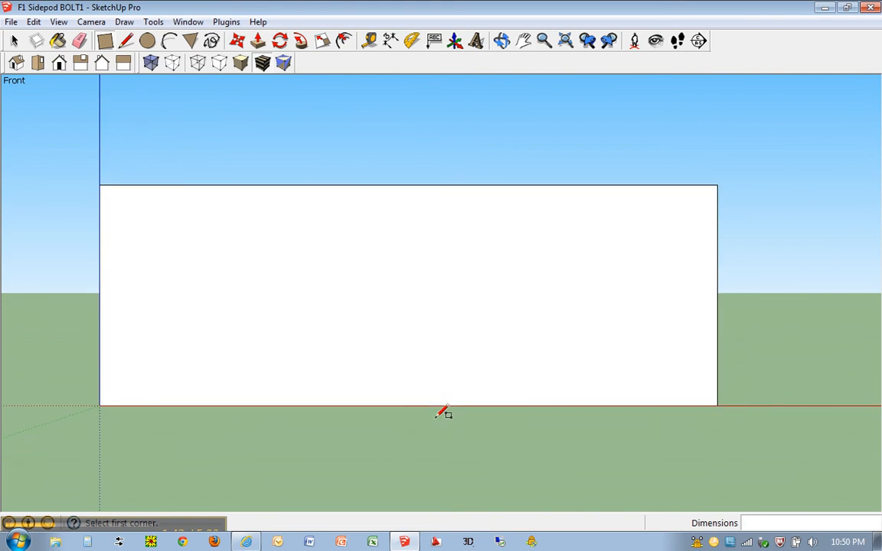
left_click(171, 43)
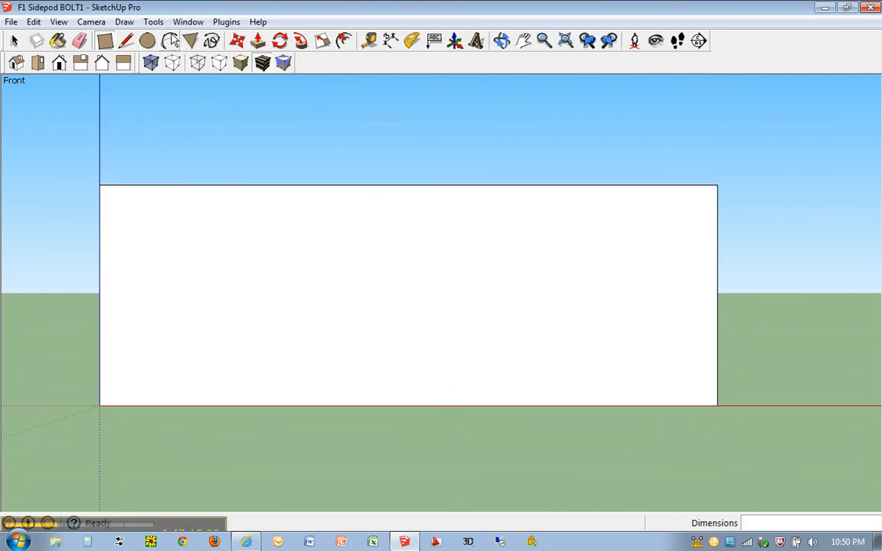
left_click(172, 44)
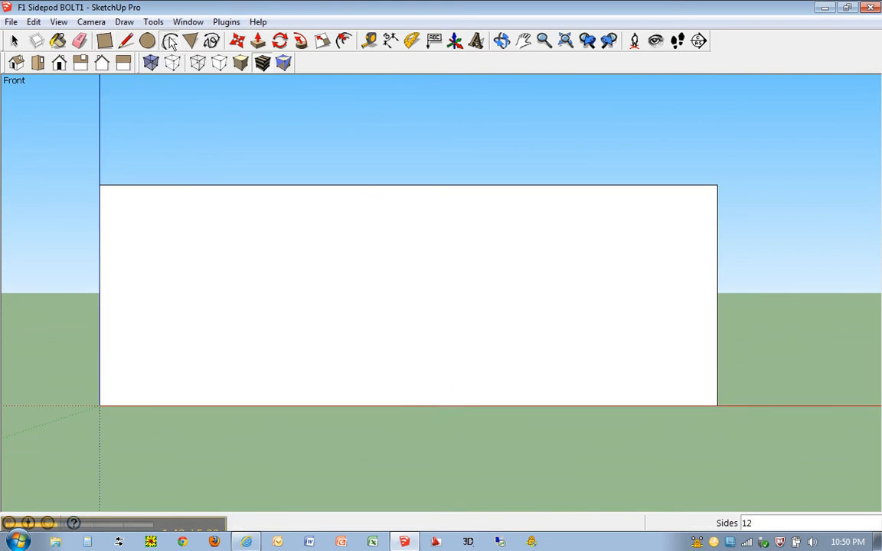
left_click(100, 185)
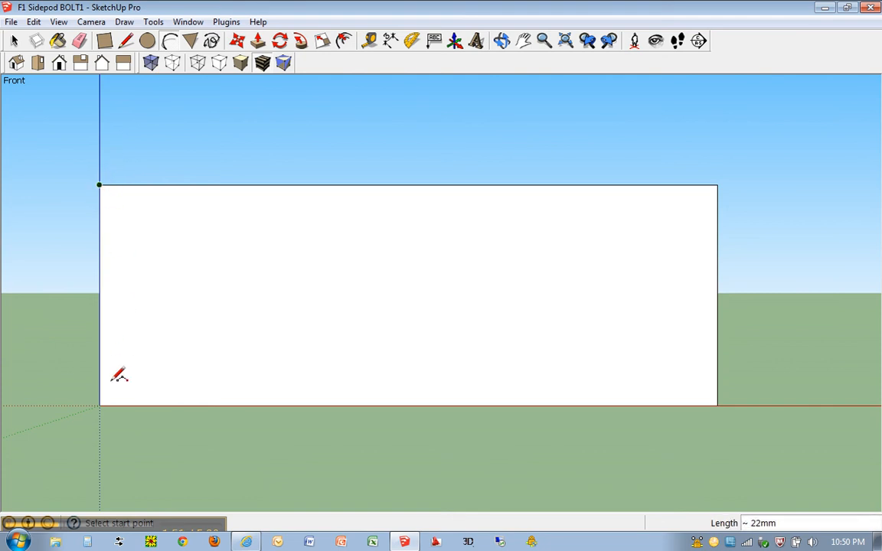
left_click(100, 404)
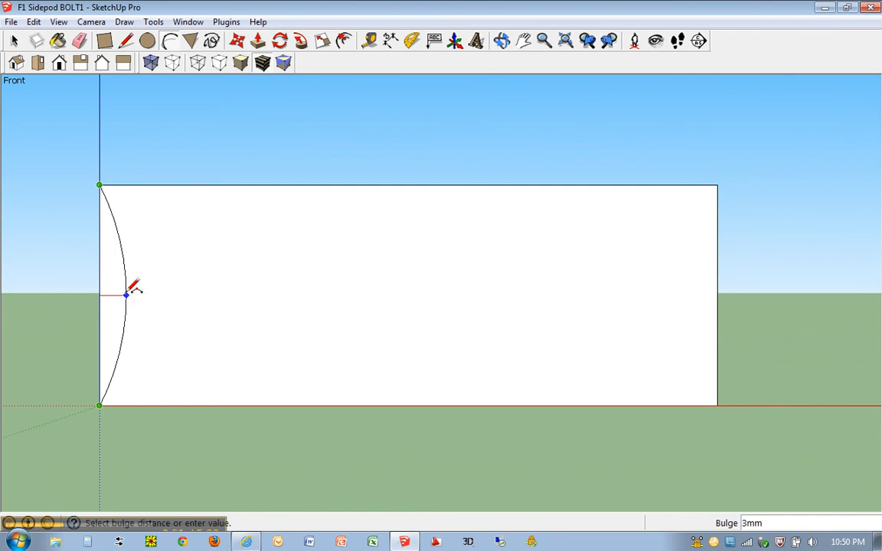
key("Return")
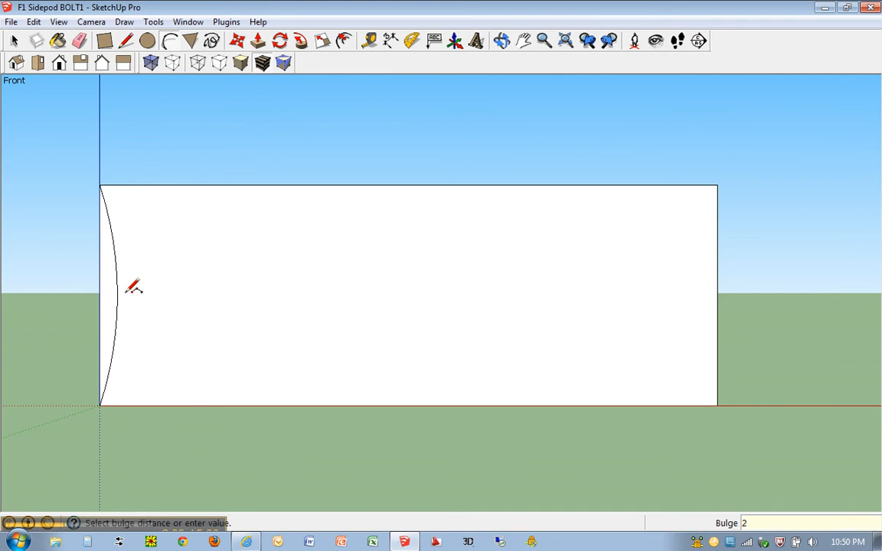
Draw an inward arc between the two corners of the rectangle's bottom edge with a 3 mm bulge.
left_click(100, 404)
left_click(718, 404)
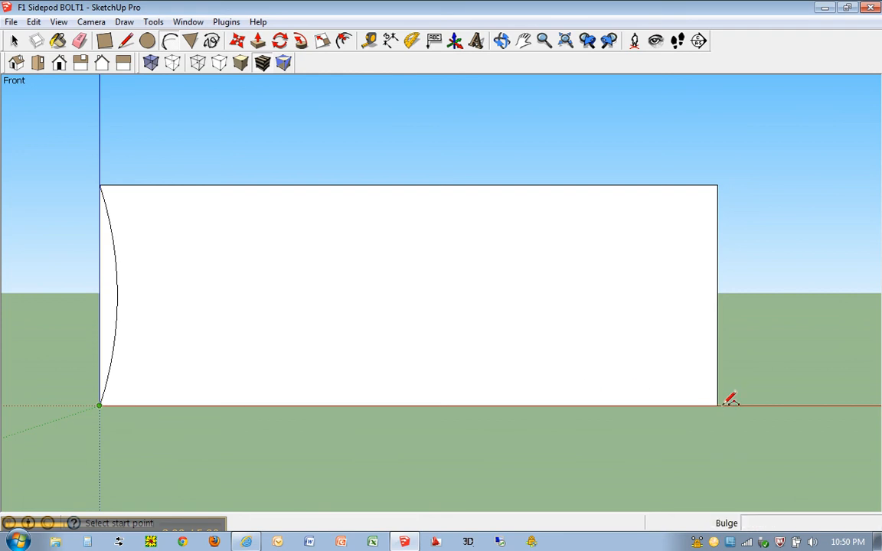
key("Escape")
left_click(101, 404)
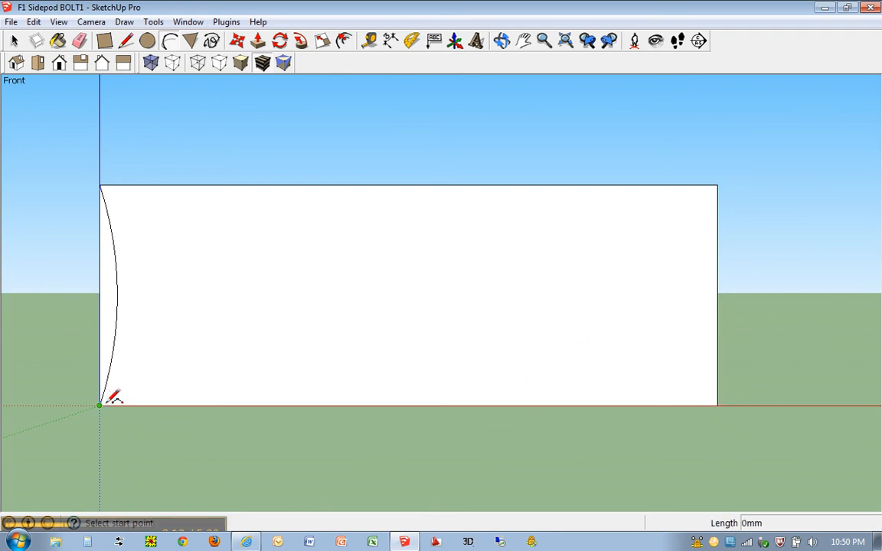
left_click(718, 404)
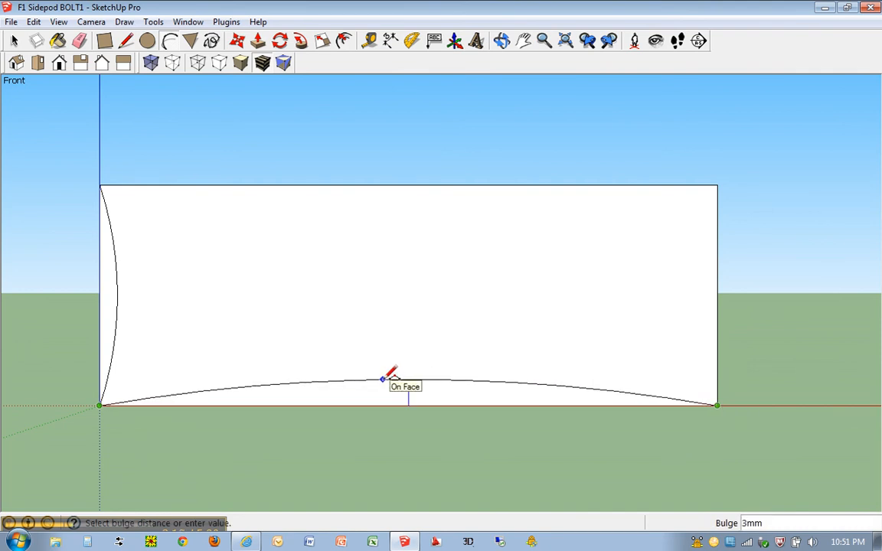
left_click(383, 378)
Draw inward arcs along the rectangle's top edge with a 3 mm bulge and its right edge with a 2 mm bulge.
left_click(100, 184)
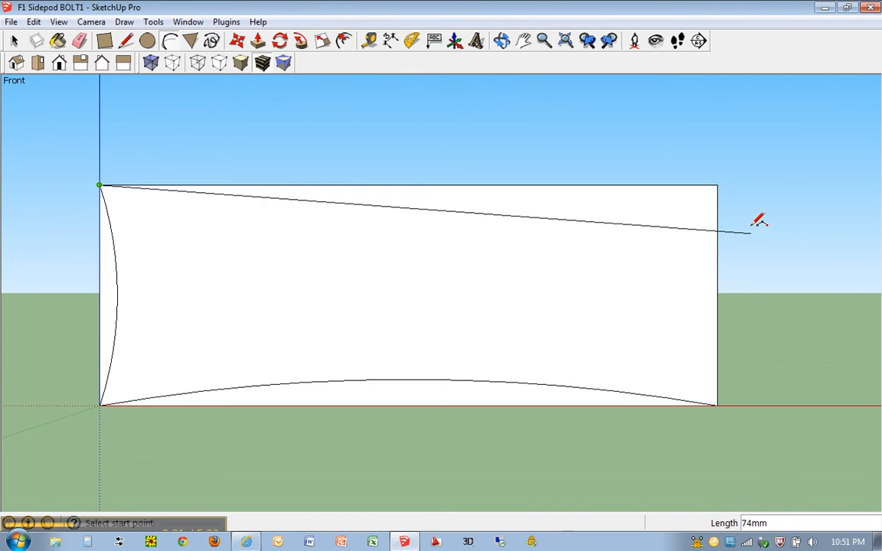
left_click(717, 185)
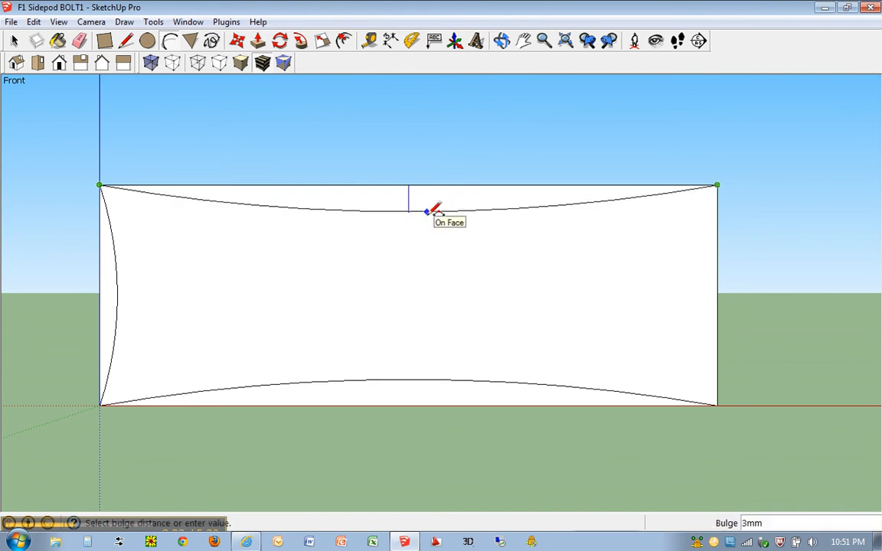
left_click(426, 211)
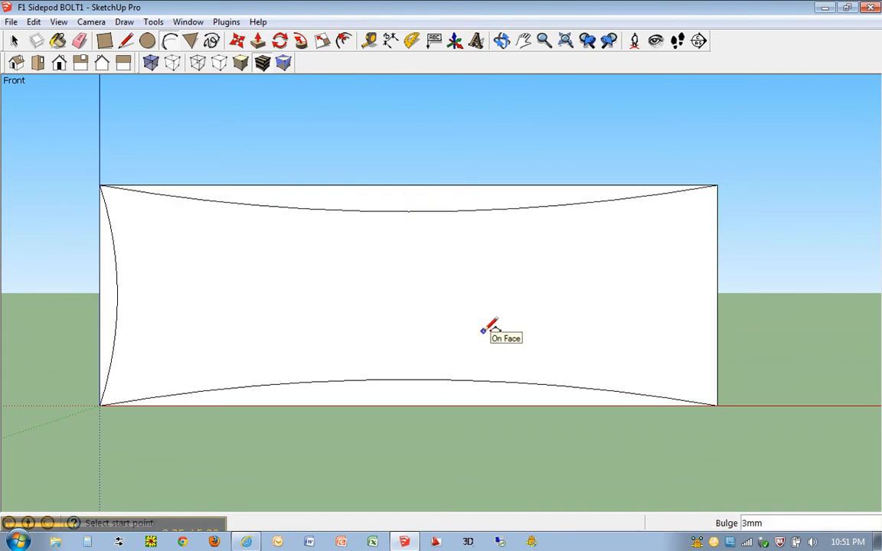
left_click(717, 185)
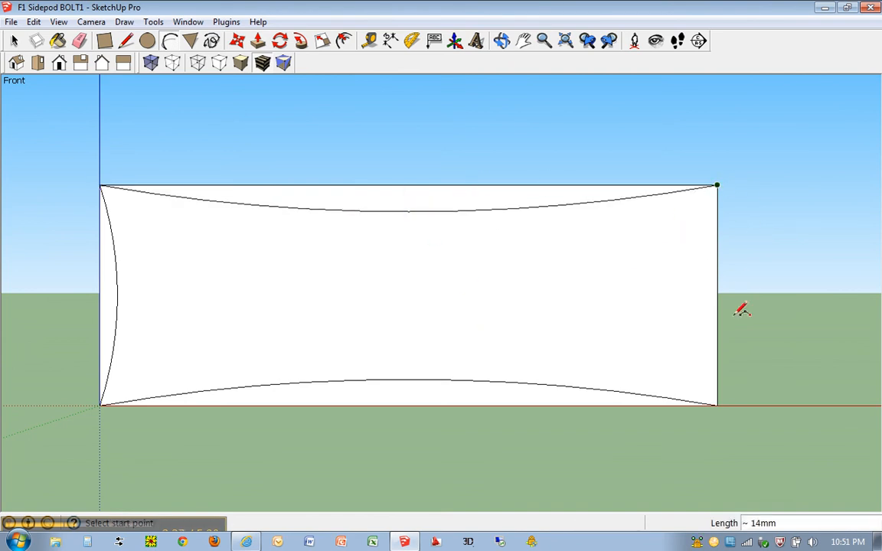
left_click(717, 405)
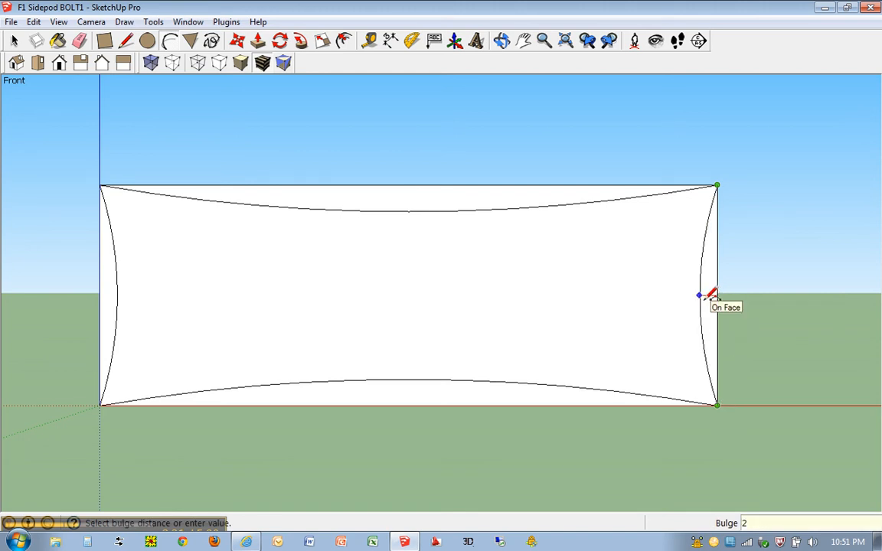
left_click(708, 297)
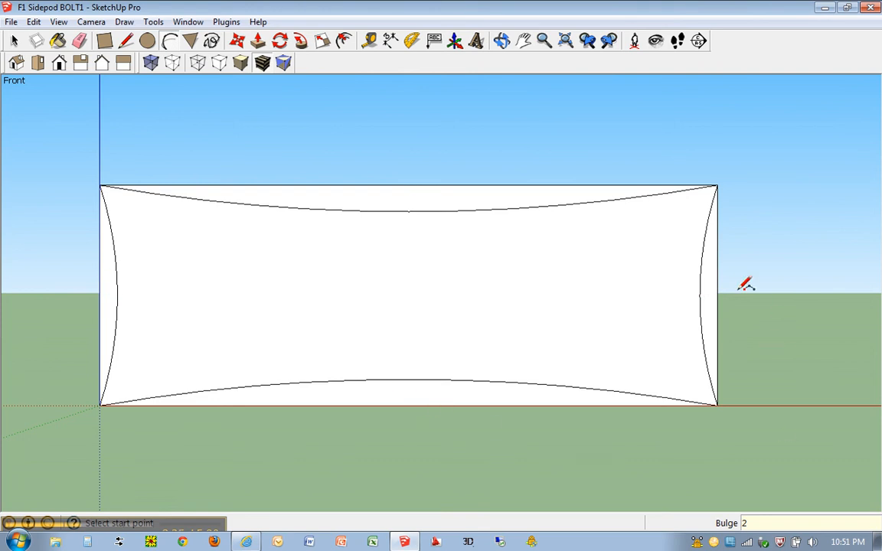
Undo all four edge arcs, leaving only the plain rectangle.
key("ctrl+z")
key("ctrl+z")
key("ctrl+z")
key("ctrl+z")
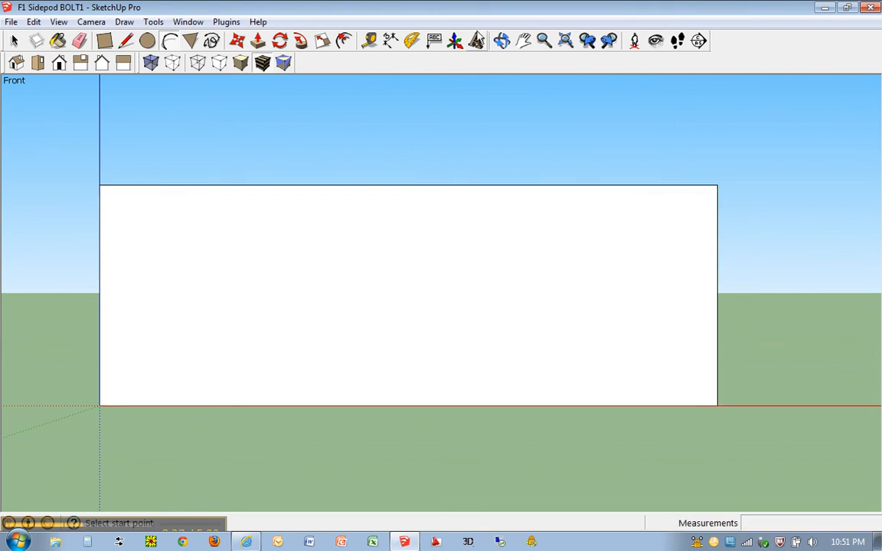
Create two horizontal guides inside the rectangle, 5 mm below its top edge and 5 mm above its bottom edge.
left_click(371, 41)
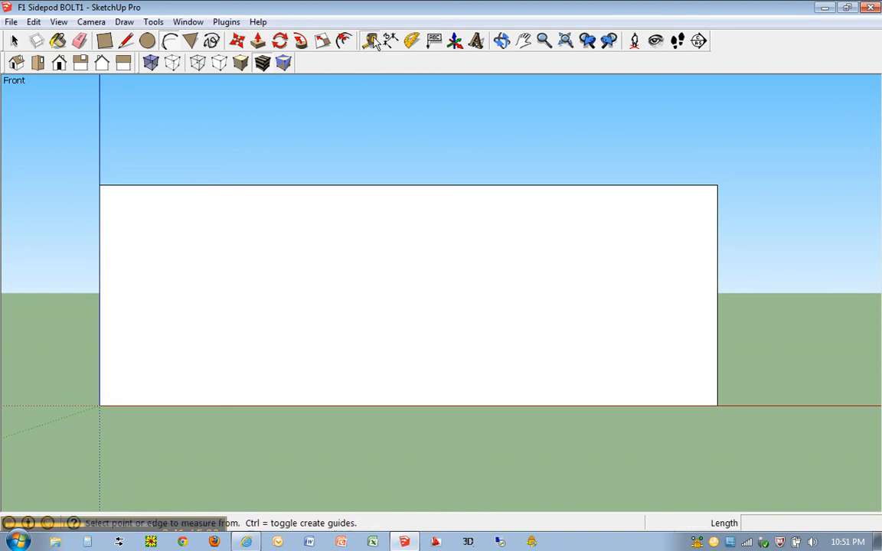
left_click(378, 184)
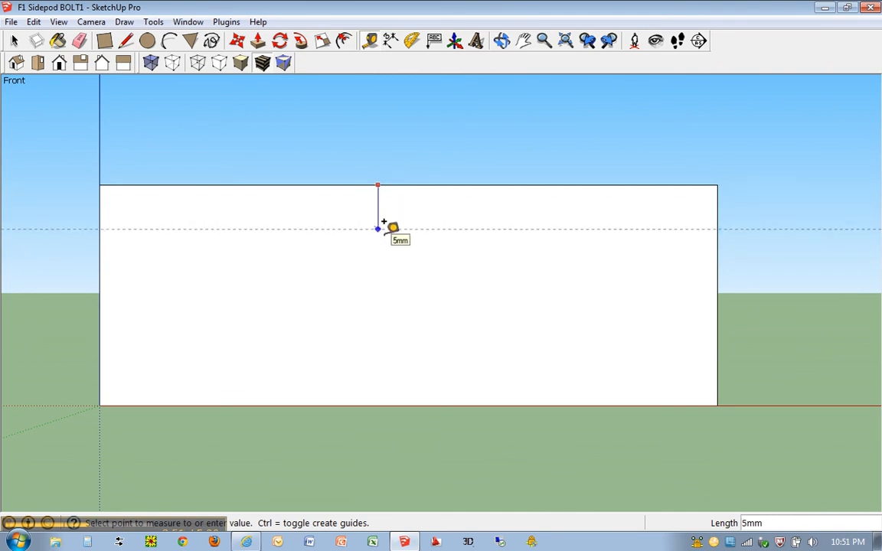
key("Return")
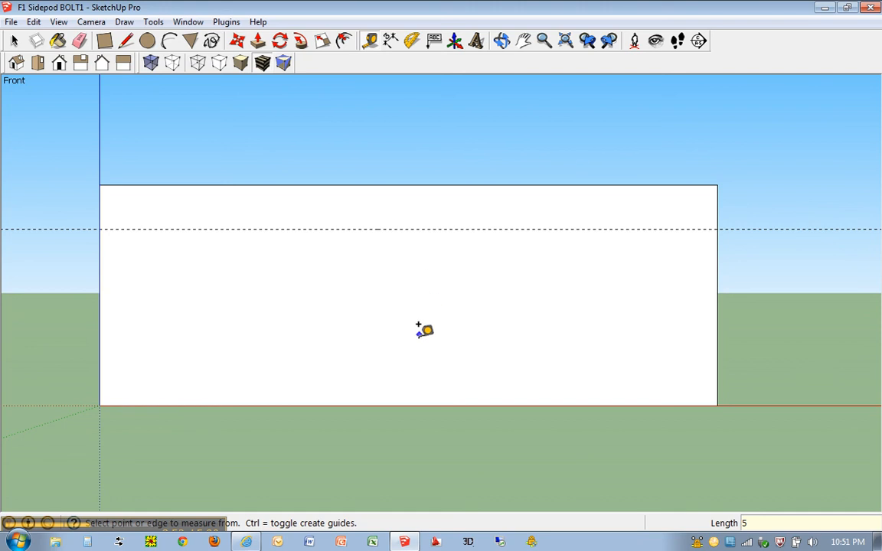
left_click(388, 406)
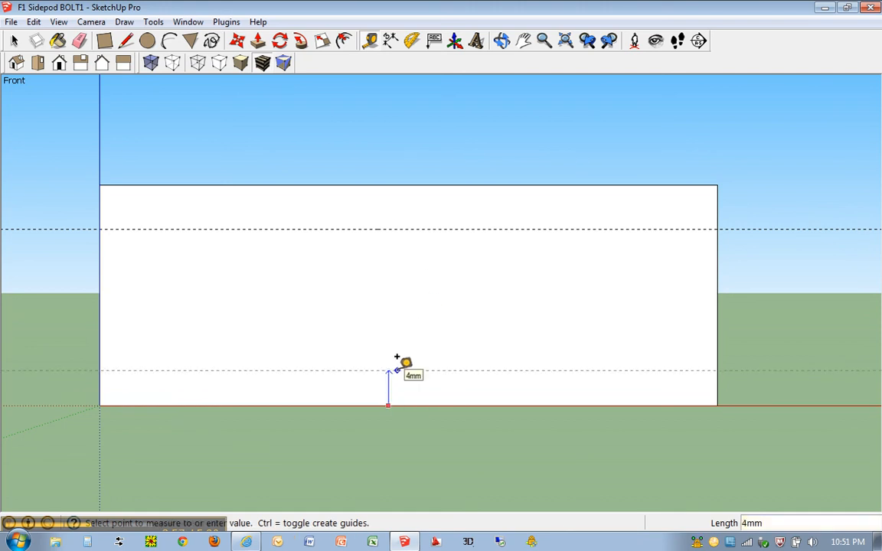
key("Return")
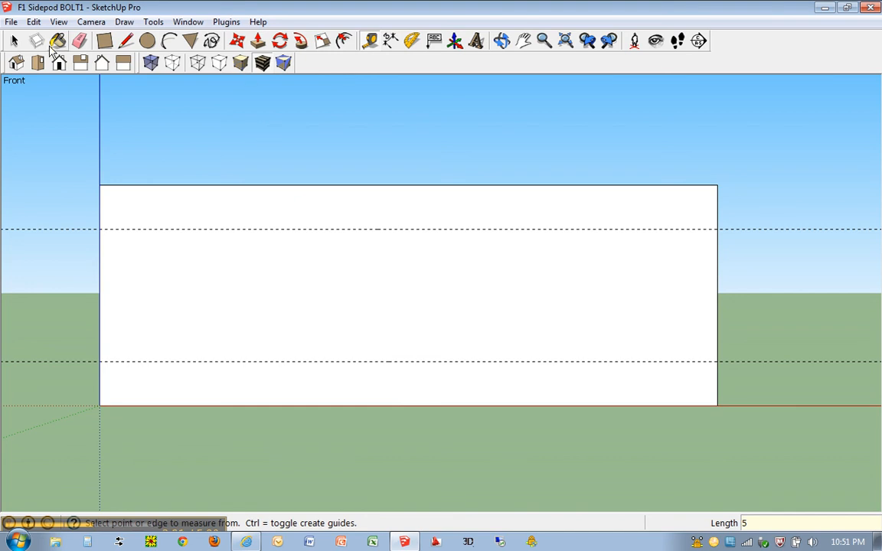
Draw a sloping line from the rectangle's top-left corner to where the upper guide meets its right edge.
left_click(125, 41)
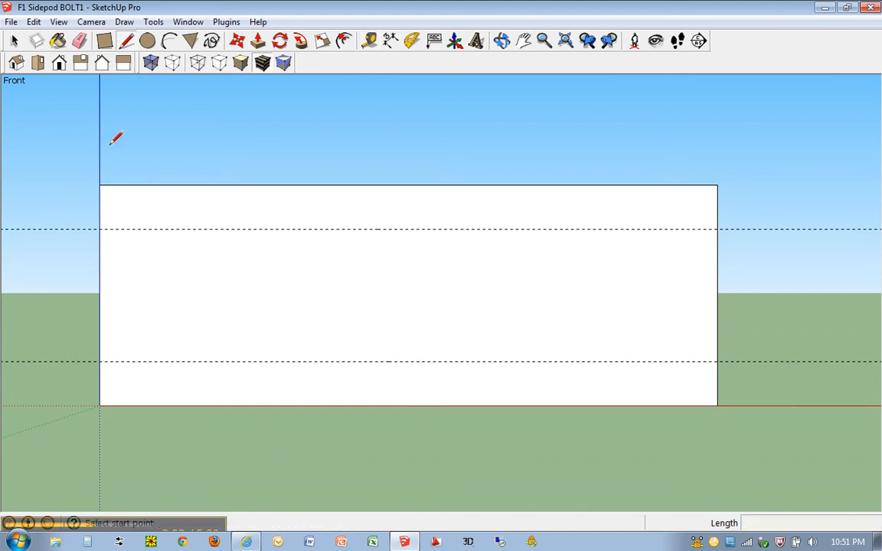
left_click(99, 184)
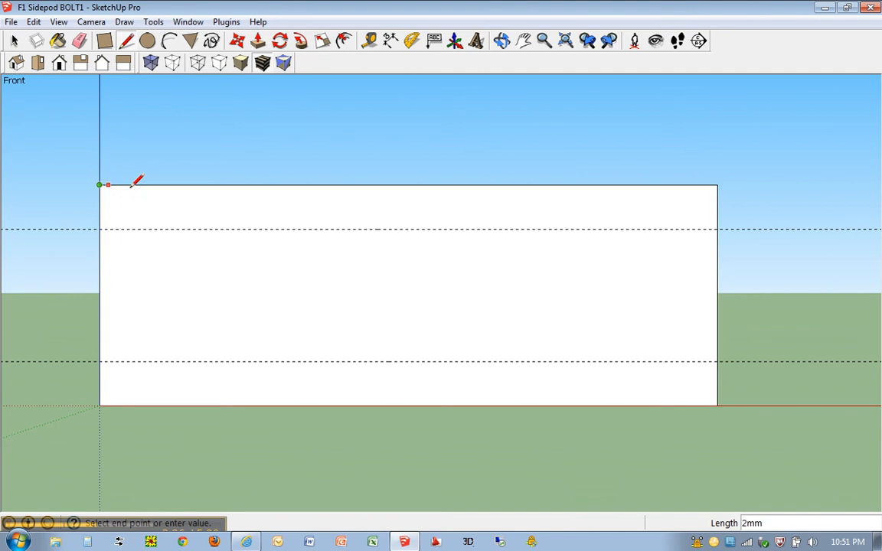
left_click(717, 229)
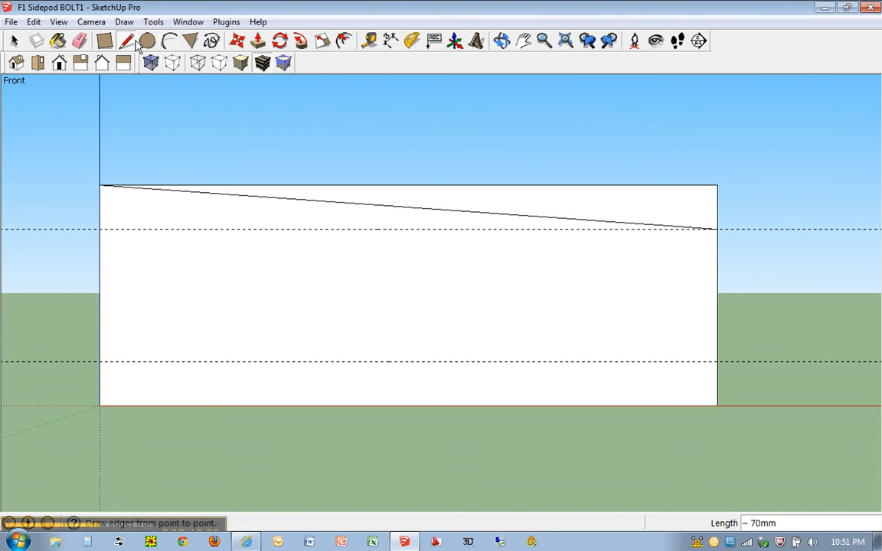
Place a guide point on the rectangle's bottom edge, 8 mm in from the lower-right corner.
left_click(169, 40)
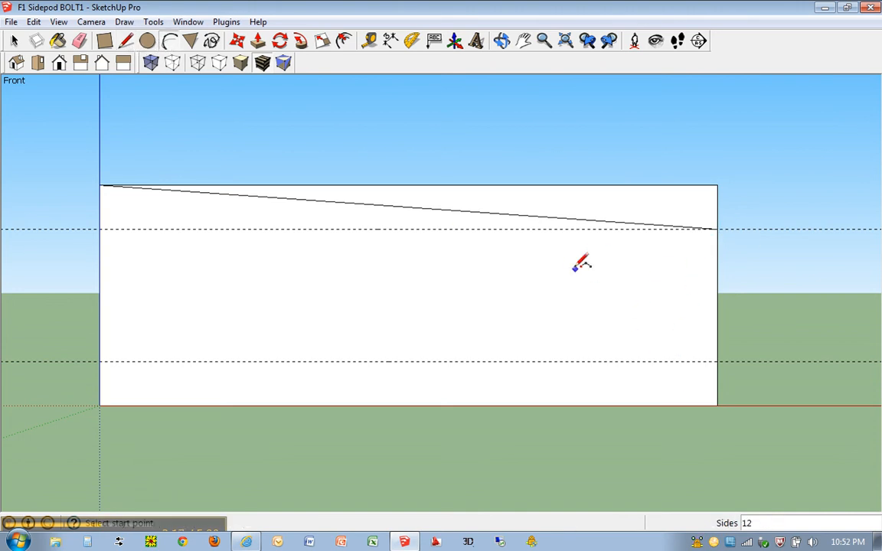
key("t")
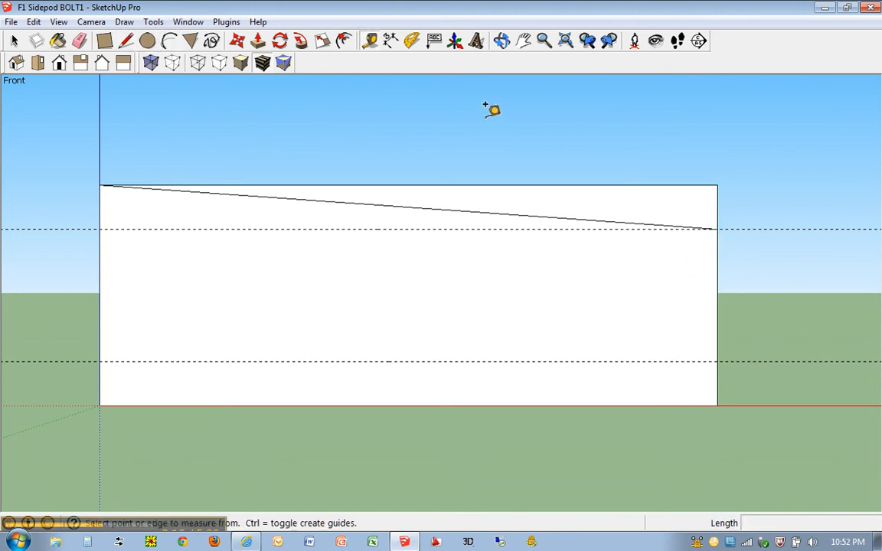
left_click(718, 392)
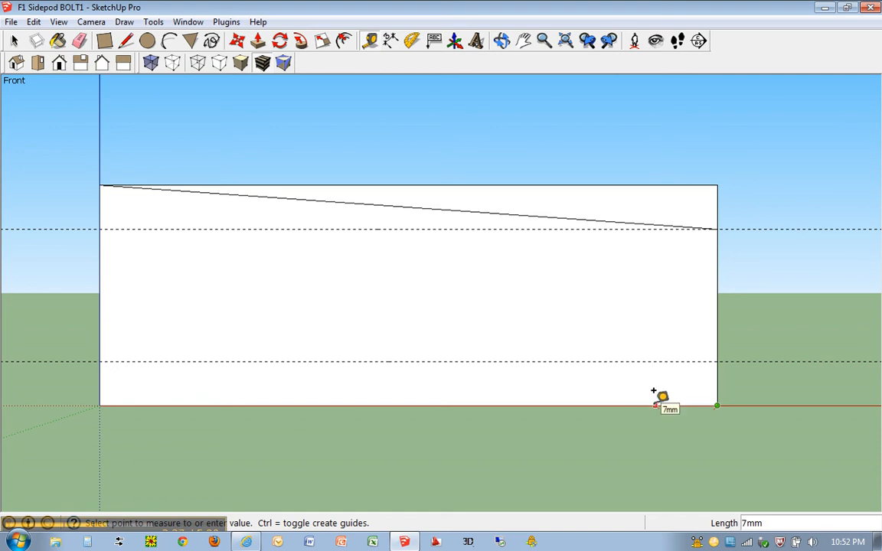
type("8")
key("Return")
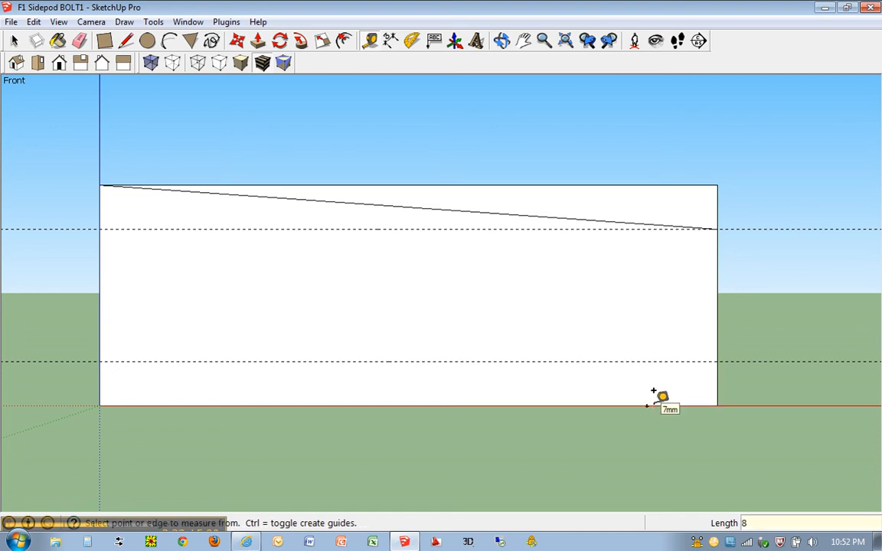
Draw an inward arc with a 2 mm bulge from the upper sloping line's right end to the bottom-edge guide point.
key("a")
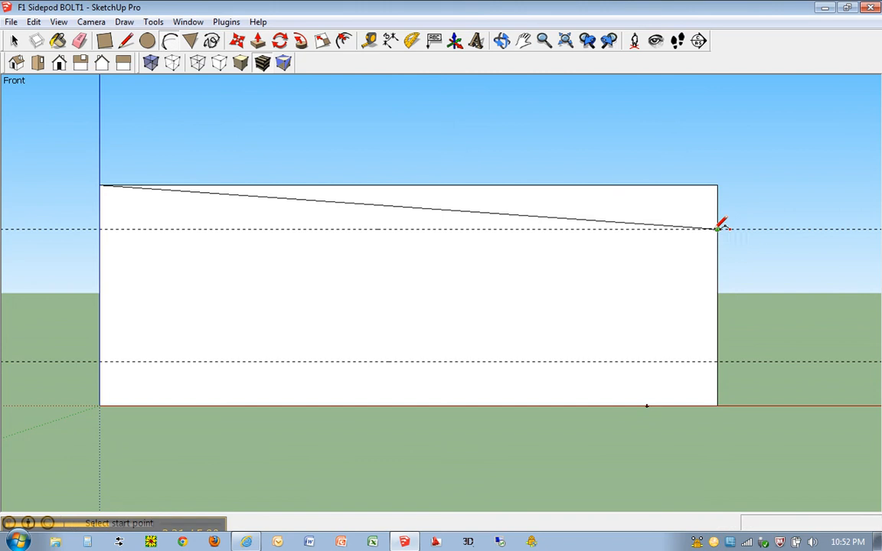
left_click(717, 229)
left_click(647, 405)
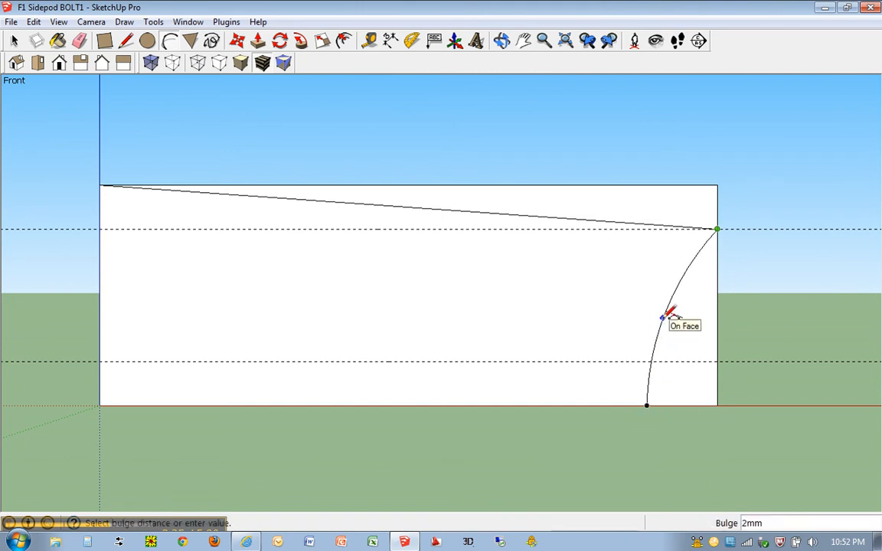
left_click(664, 316)
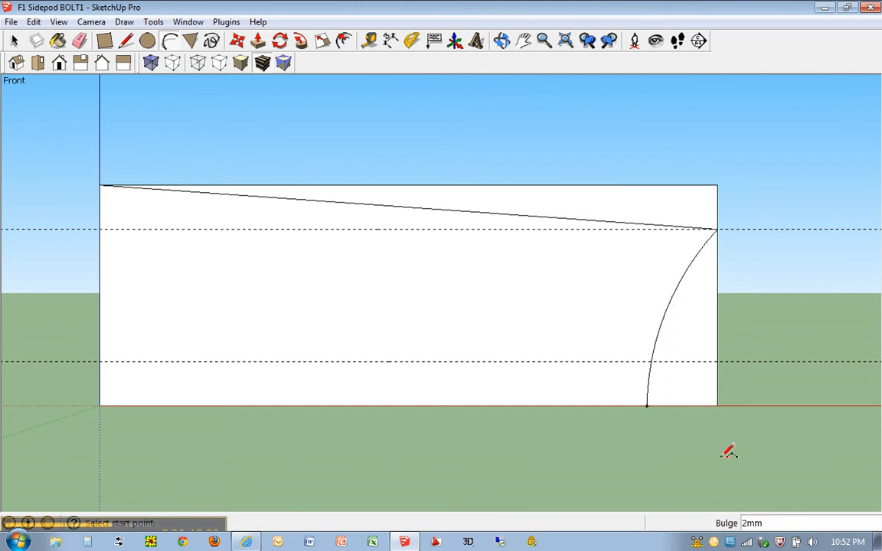
Draw a line from the arc's lower end to where the lower guide meets the rectangle's left edge.
left_click(126, 42)
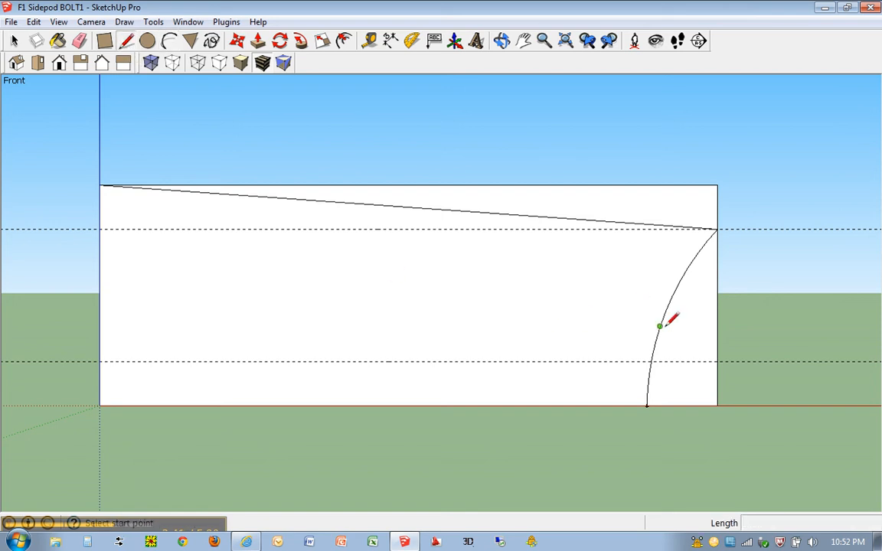
left_click(648, 405)
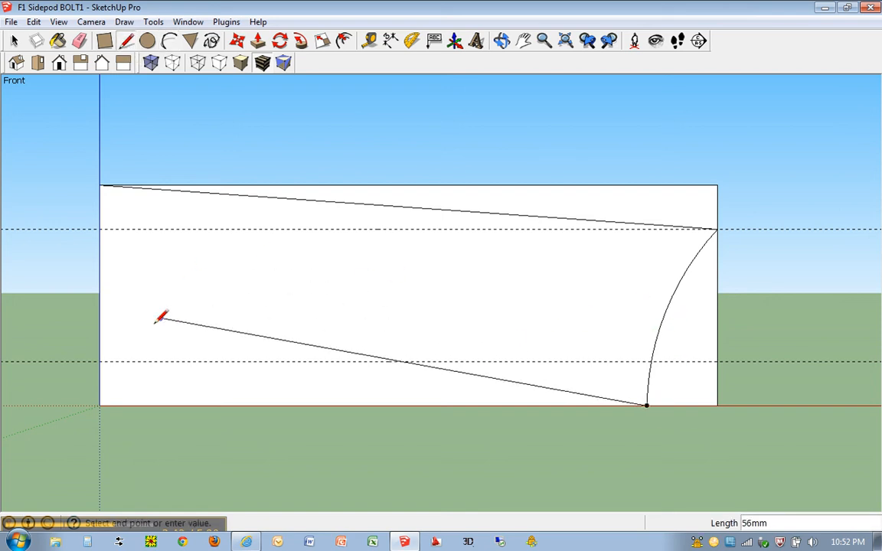
left_click(99, 361)
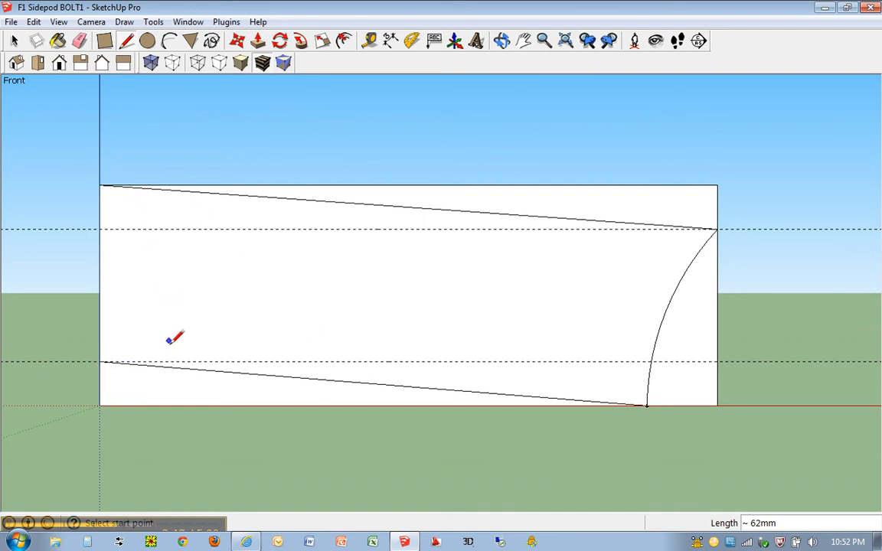
Place a guide point on the lower sloping line, 8 mm from its left end.
key("t")
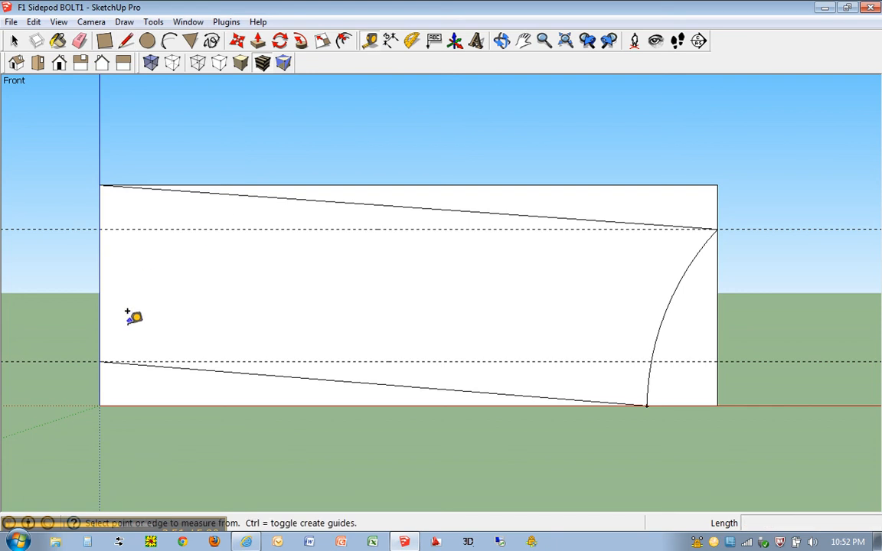
left_click(103, 351)
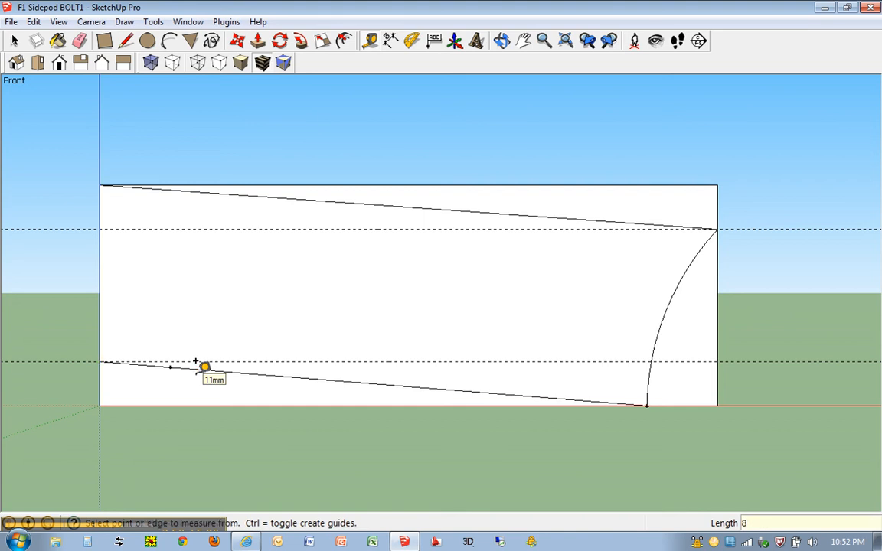
left_click(170, 368)
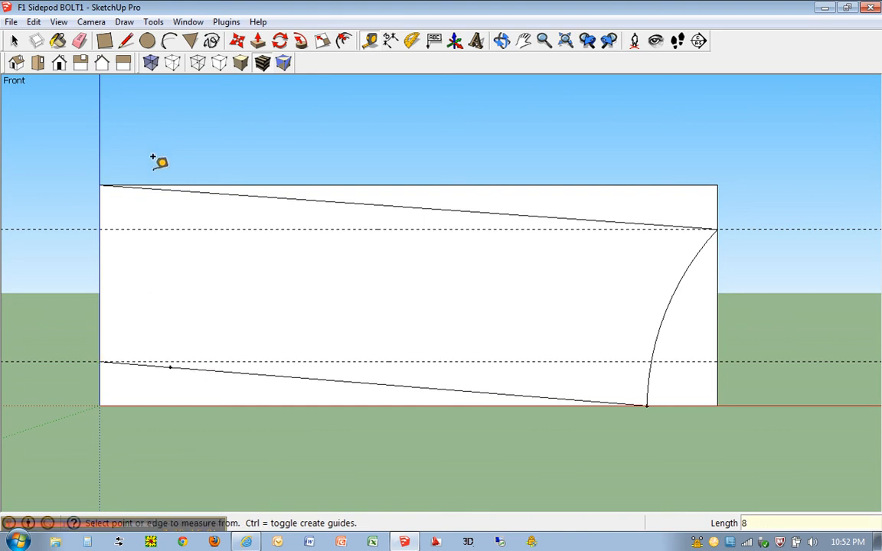
Draw an inward arc with a 1 mm bulge from the top-left corner to the guide point on the lower sloping line.
key("l")
left_click(100, 185)
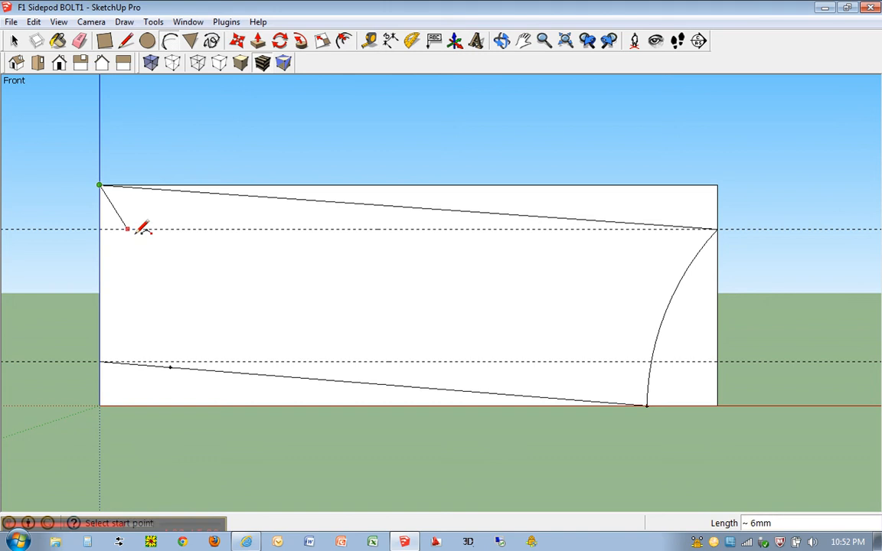
left_click(170, 367)
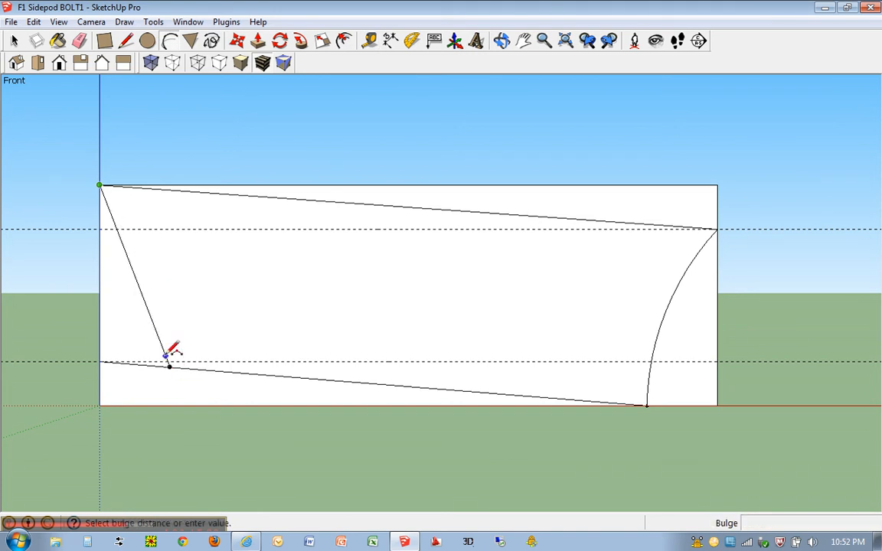
left_click(153, 295)
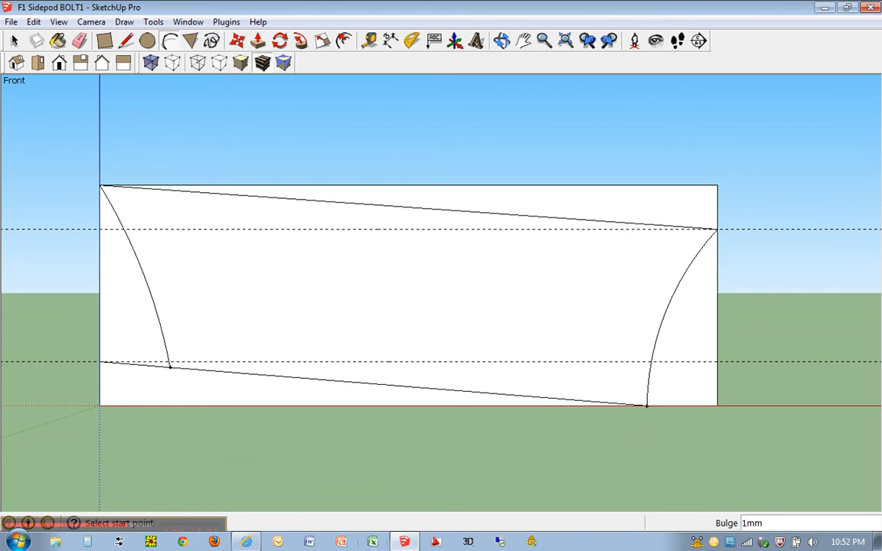
Erase the leftover rectangle edges and the line stub outside the two sloping lines and the two arcs.
key("e")
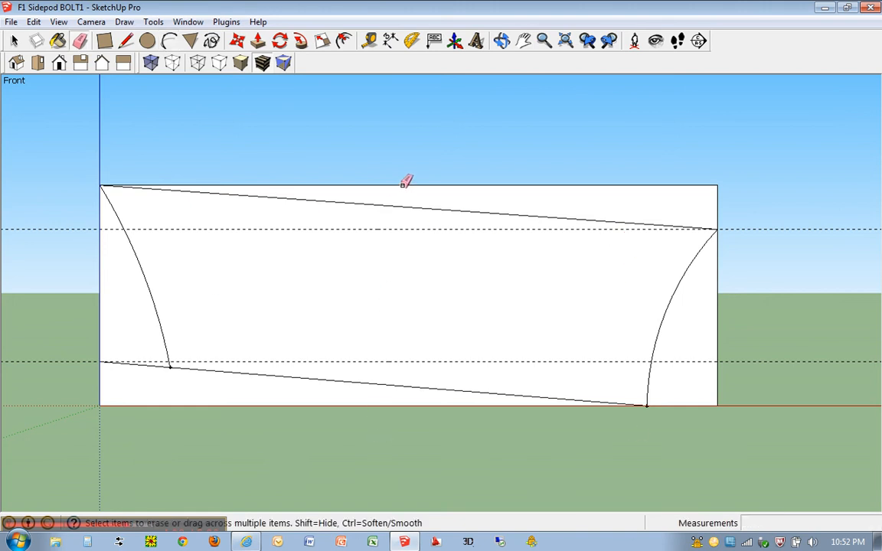
left_click(404, 184)
left_click(718, 292)
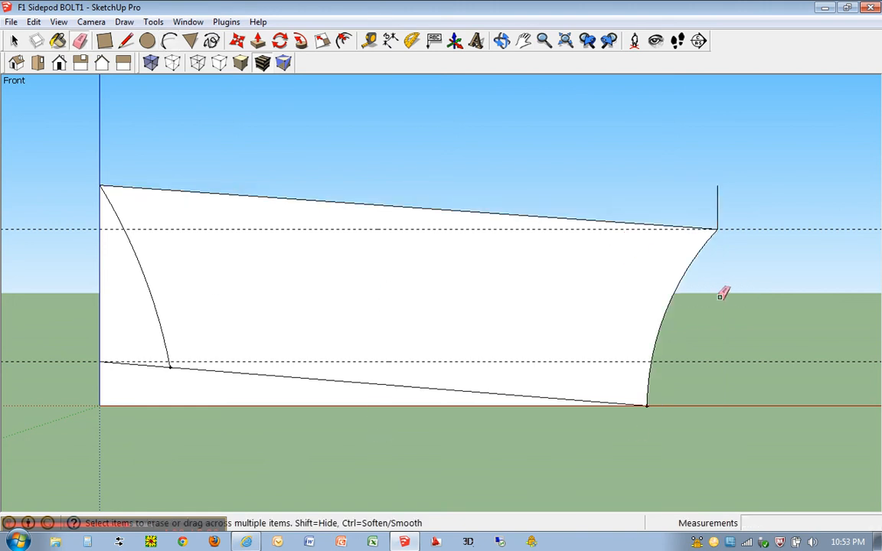
left_click(718, 197)
left_click(102, 387)
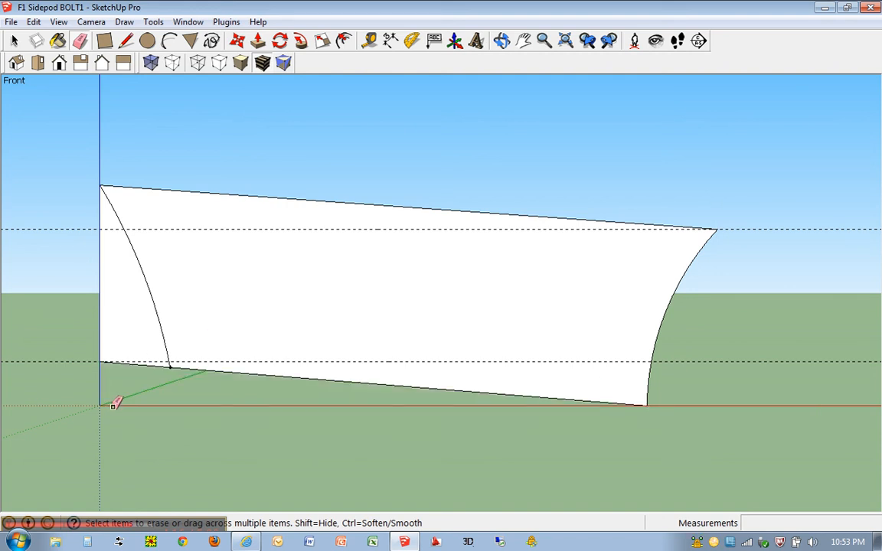
left_click(100, 322)
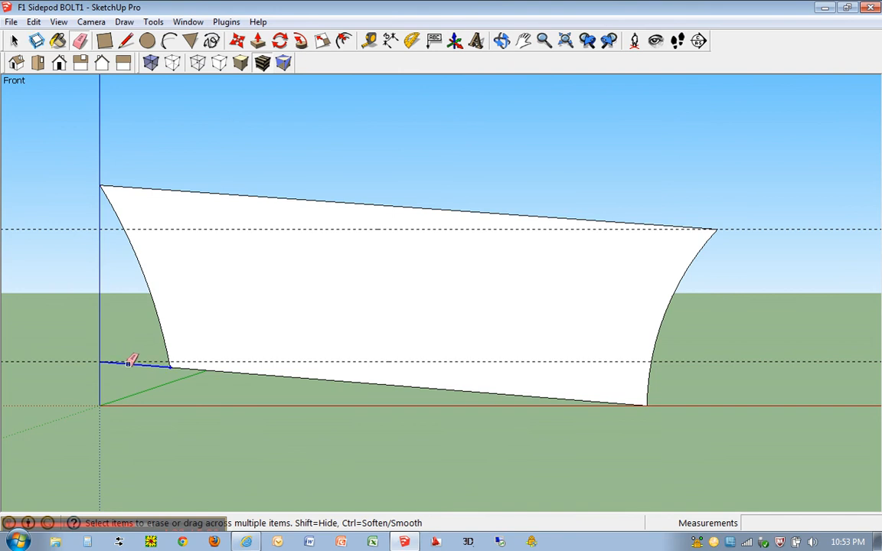
Push/Pull the sidepod profile back 63 mm into a solid.
middle_click_drag(634, 173, 560, 287)
scroll(566, 281, "down", 3)
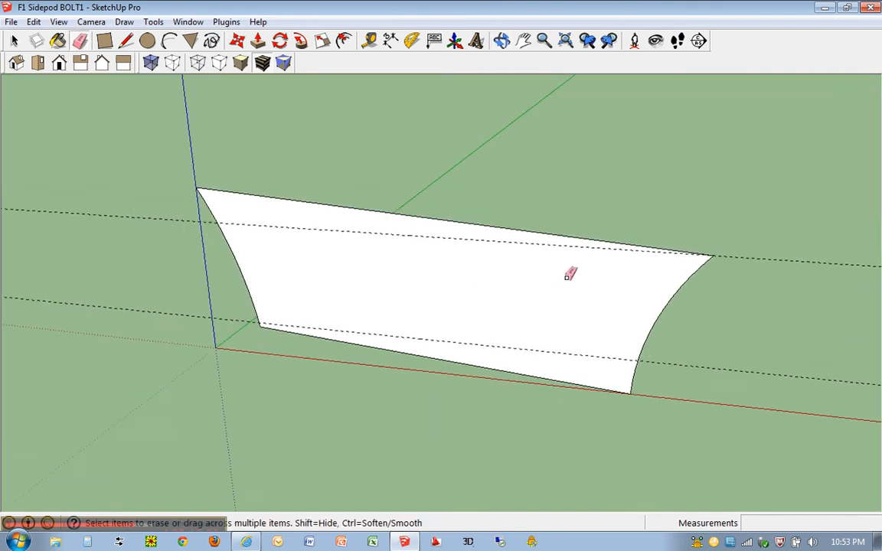
key("p")
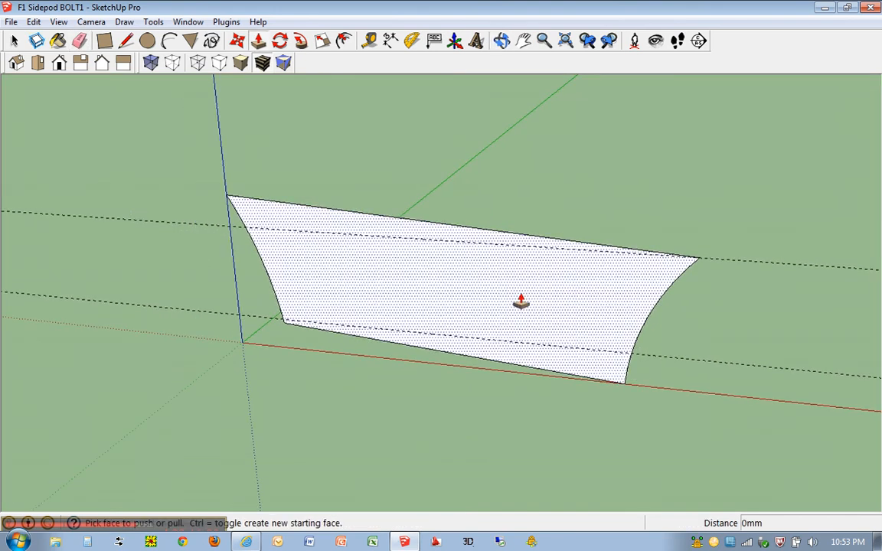
left_click_drag(517, 299, 590, 223)
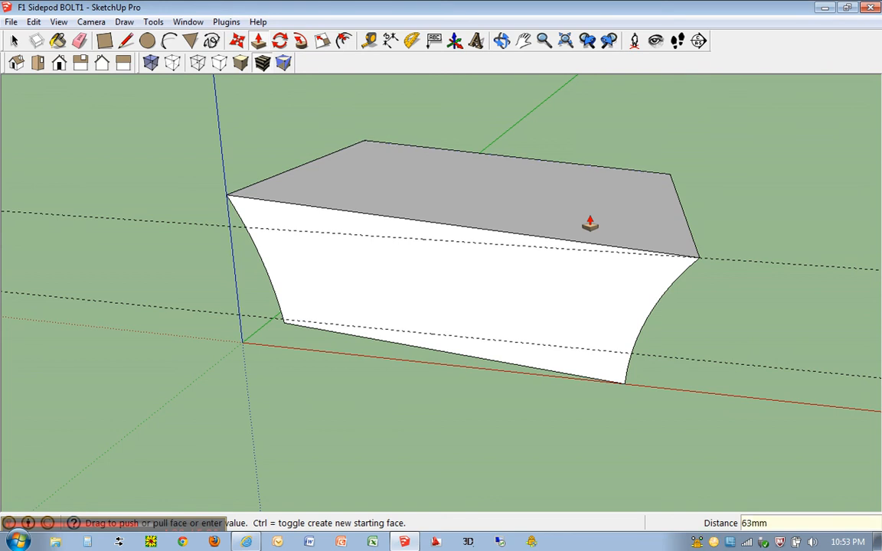
Erase both construction guides crossing the front face of the sidepod.
mouse_move(716, 211)
middle_mouse_down()
mouse_move(580, 272)
mouse_move(604, 183)
mouse_move(599, 105)
mouse_move(604, 258)
middle_mouse_up()
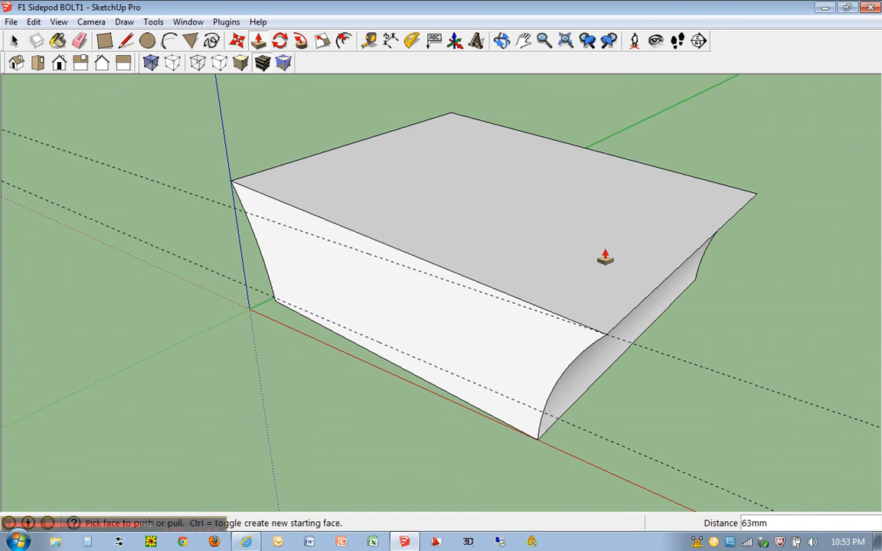
key("e")
left_click(693, 362)
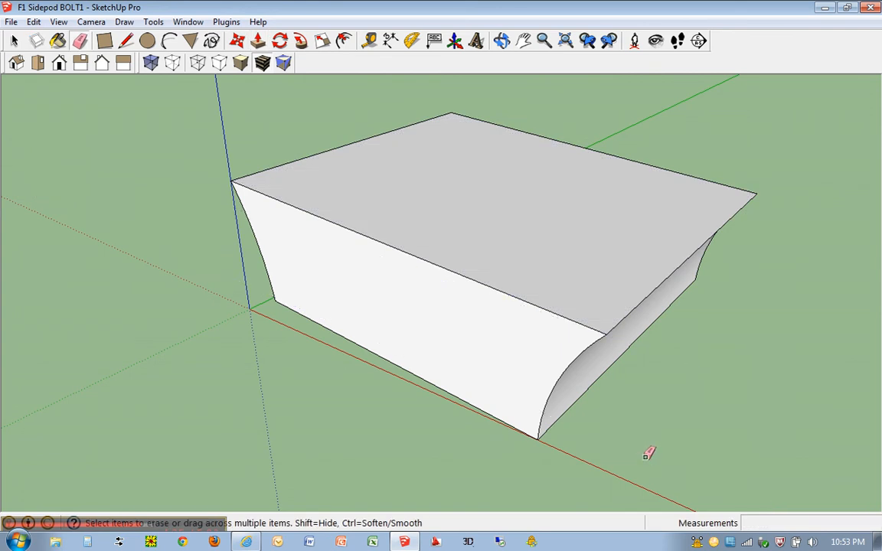
Save the sidepod model.
left_click(11, 21)
left_click(31, 73)
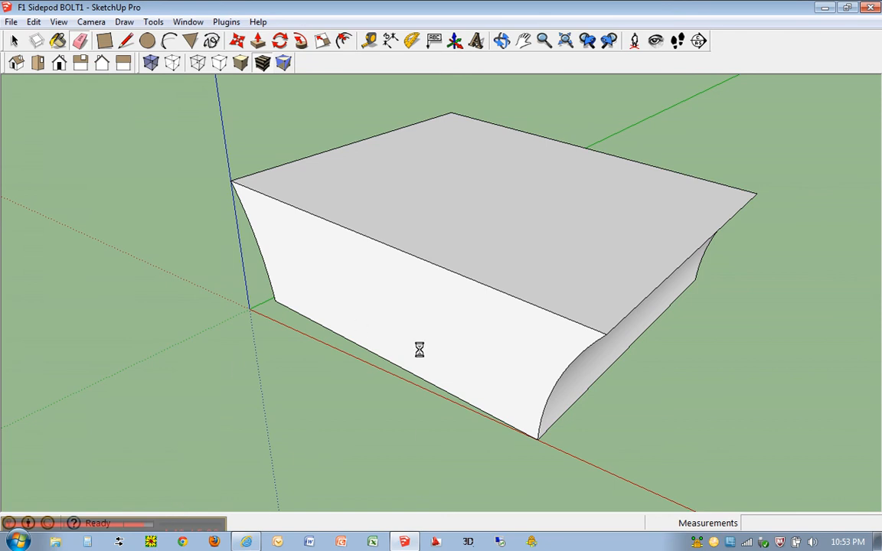
left_click(168, 531)
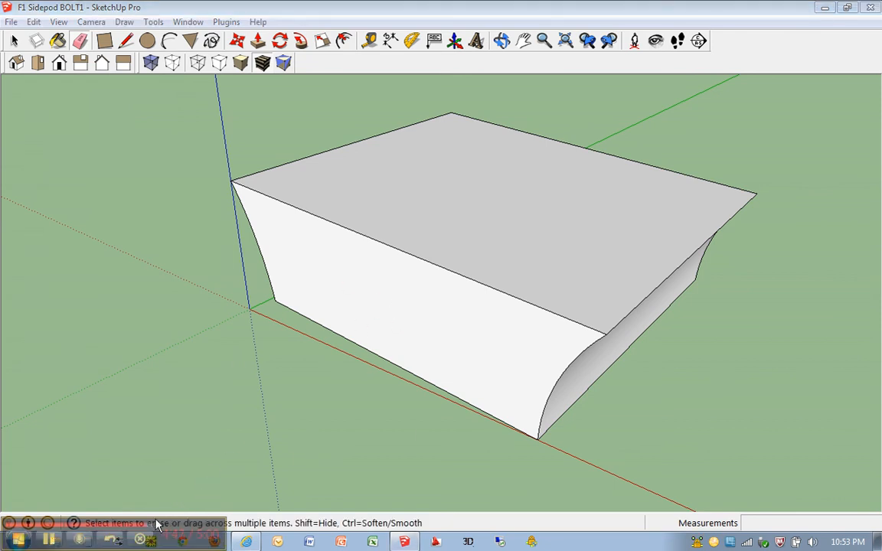